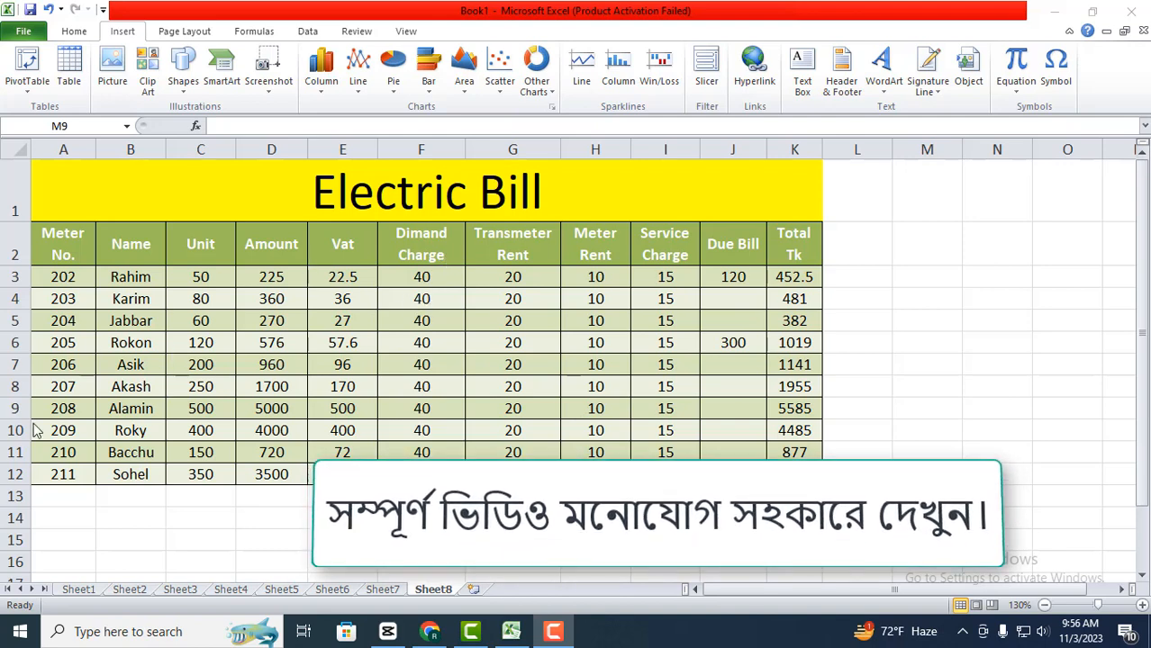
- Insert a hyperlink in cell B5 that links to the existing Desktop workbook New file.xlsx
left_click(141, 321)
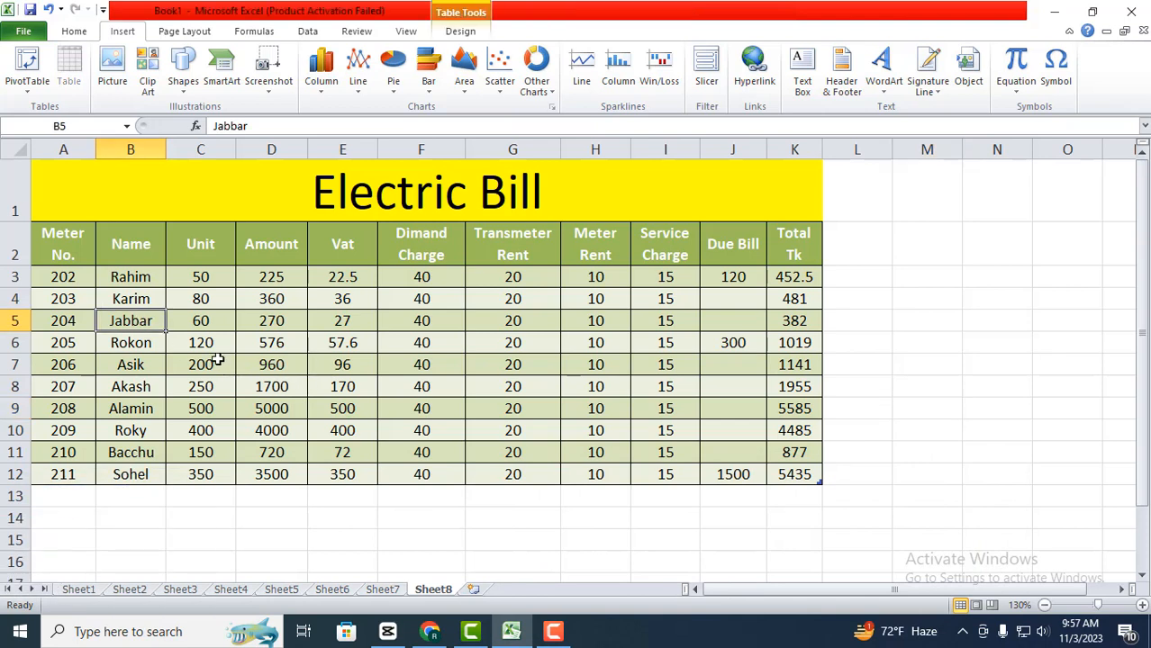
left_click(133, 363)
left_click(146, 322)
left_click(753, 65)
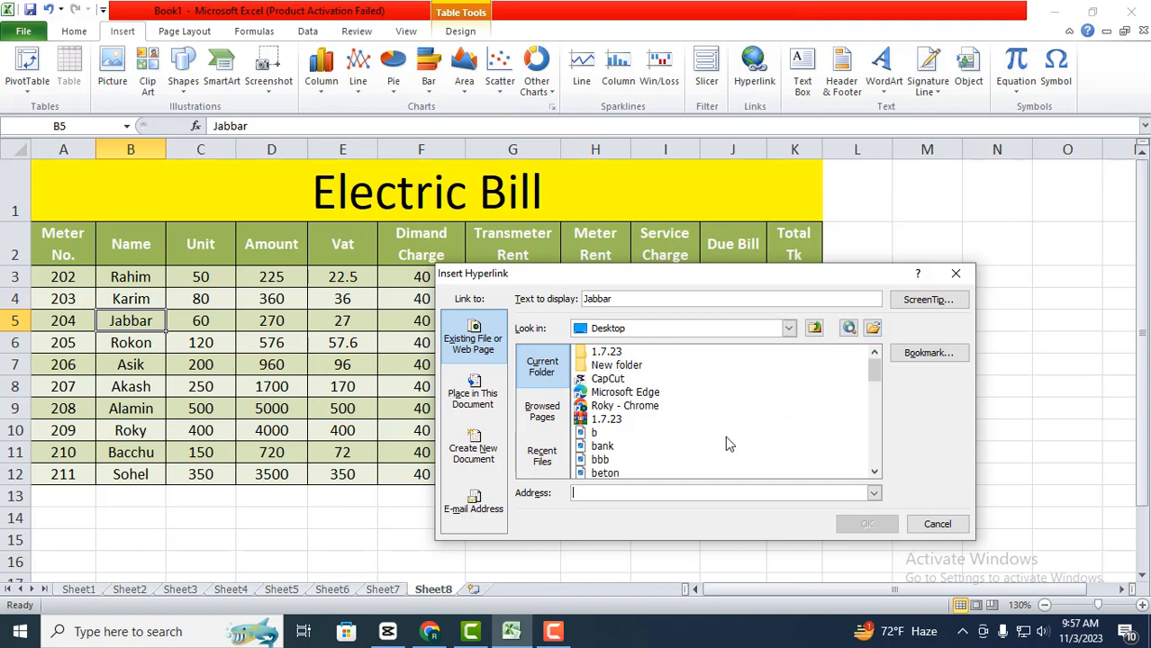
left_click(874, 331)
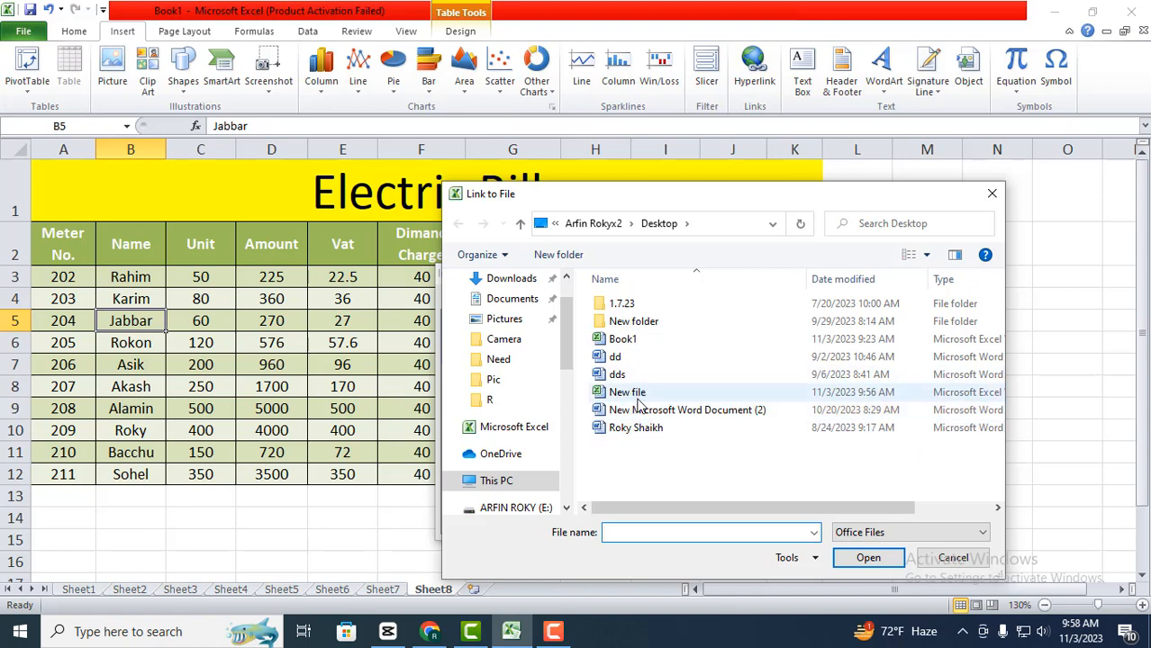
left_click(635, 395)
left_click(868, 557)
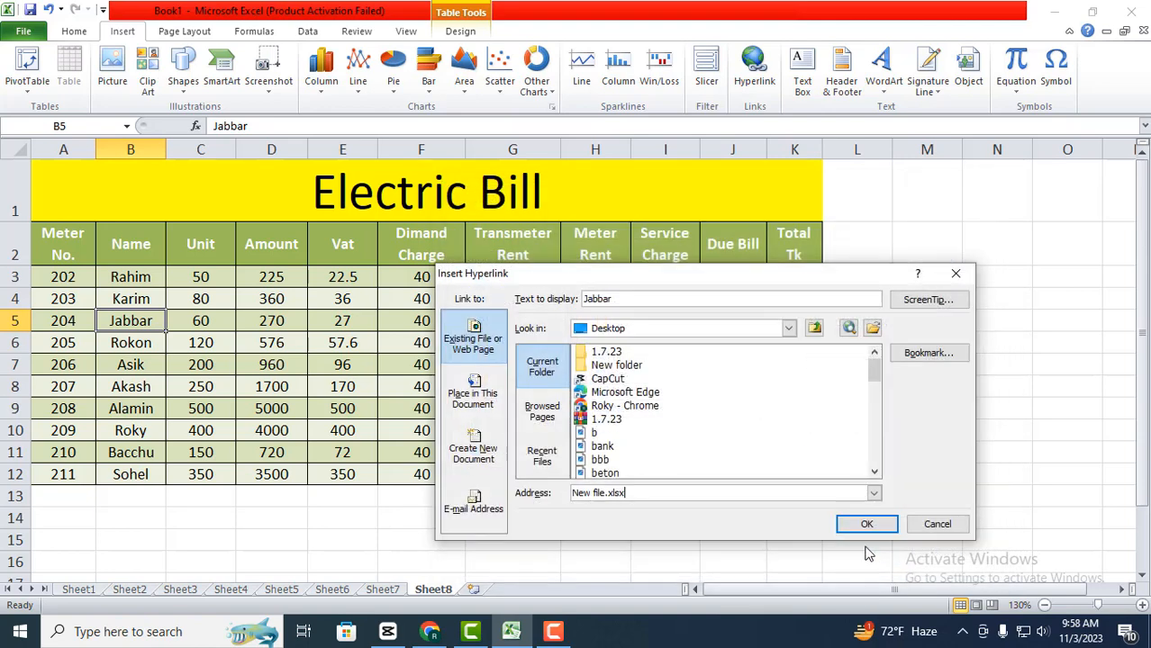
left_click(866, 526)
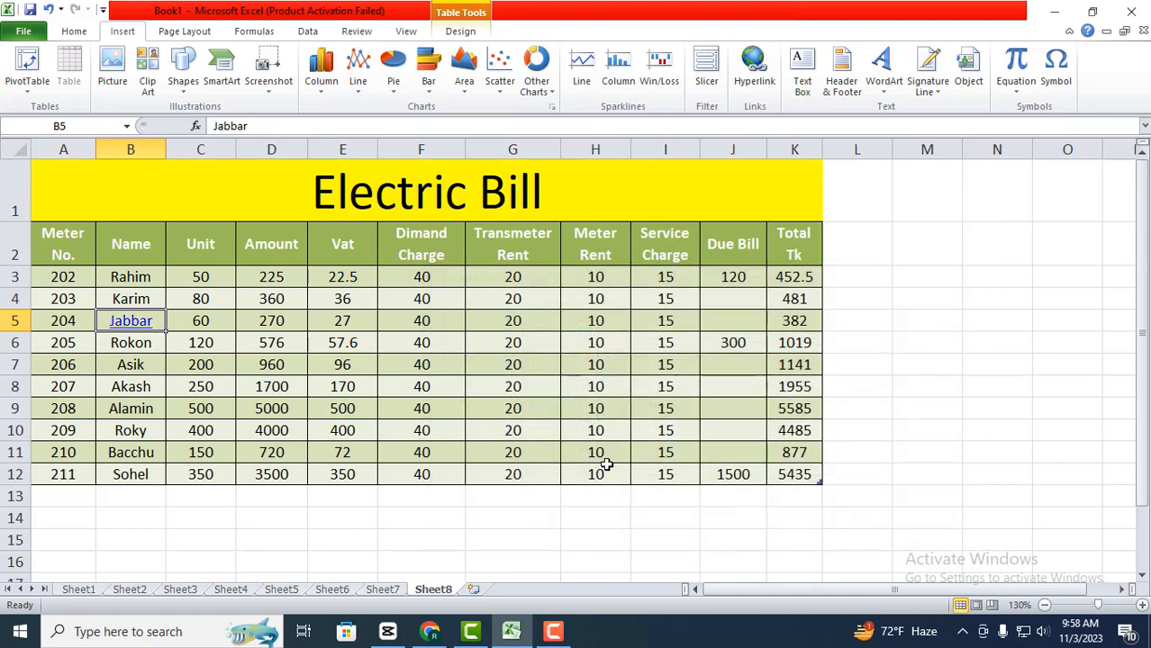
- Follow the hyperlink in cell B5 to view the linked workbook and close that workbook
left_click(137, 326)
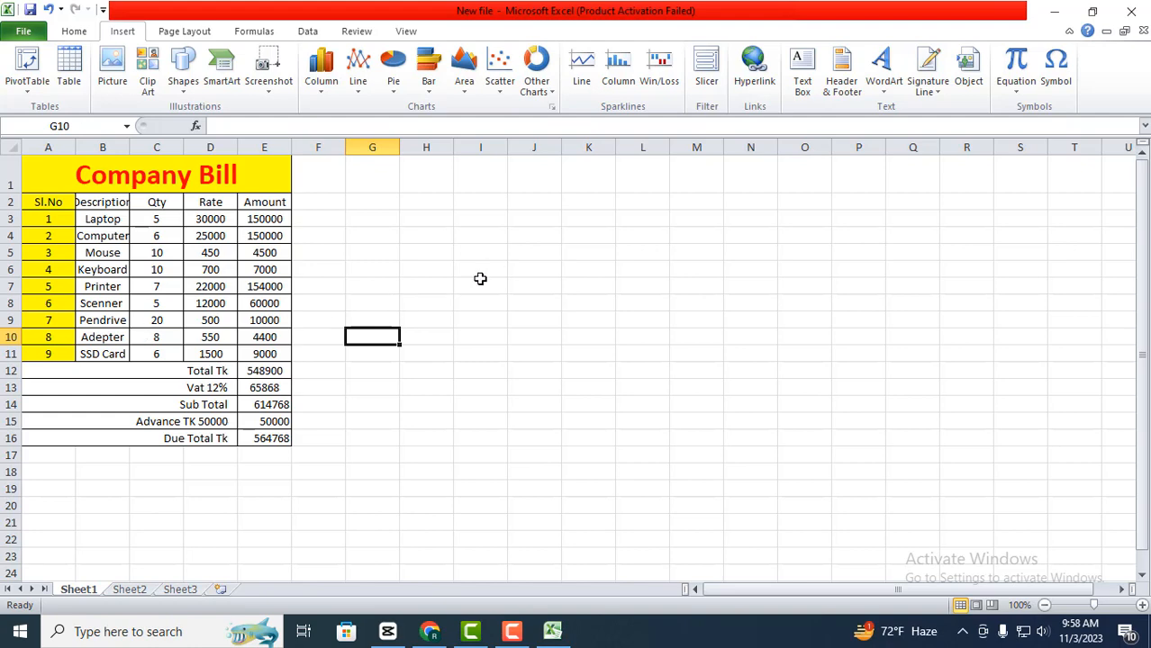
left_click(1133, 9)
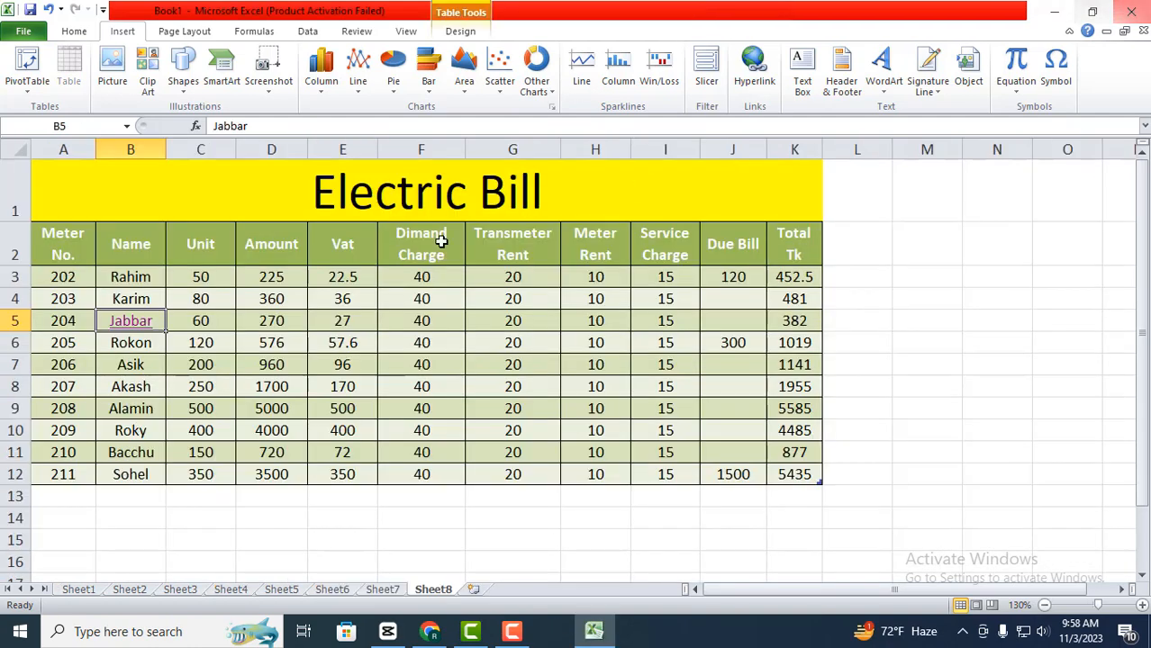
left_click(198, 363)
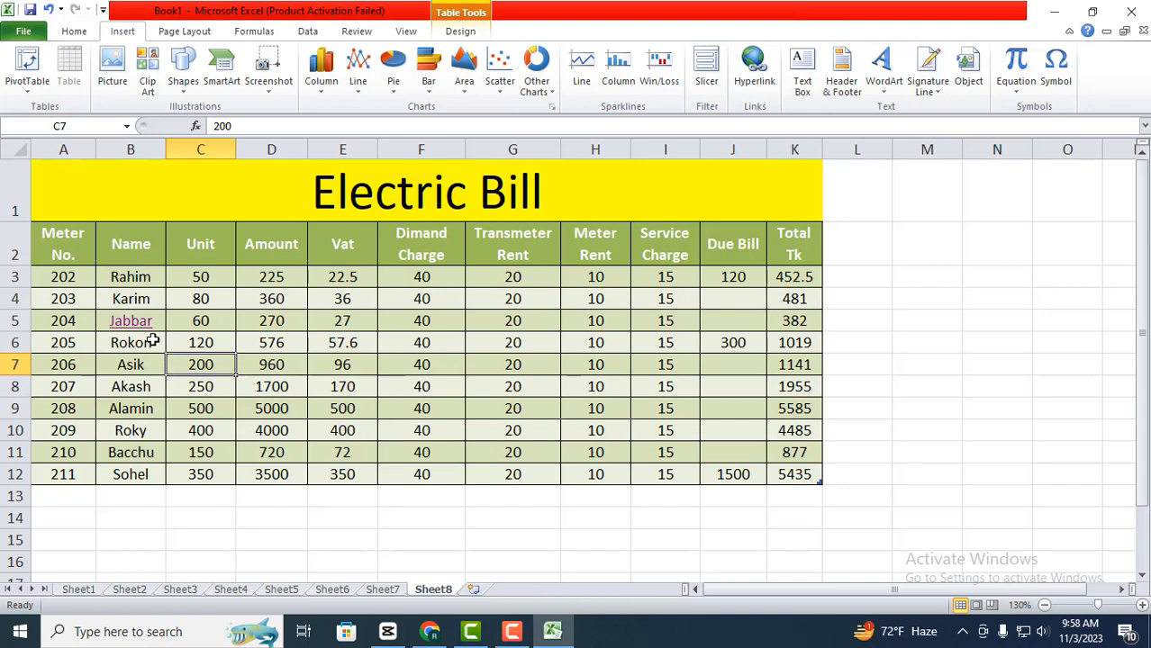
- Remove the hyperlink from cell B5 in the Electric Bill table
left_click(146, 346)
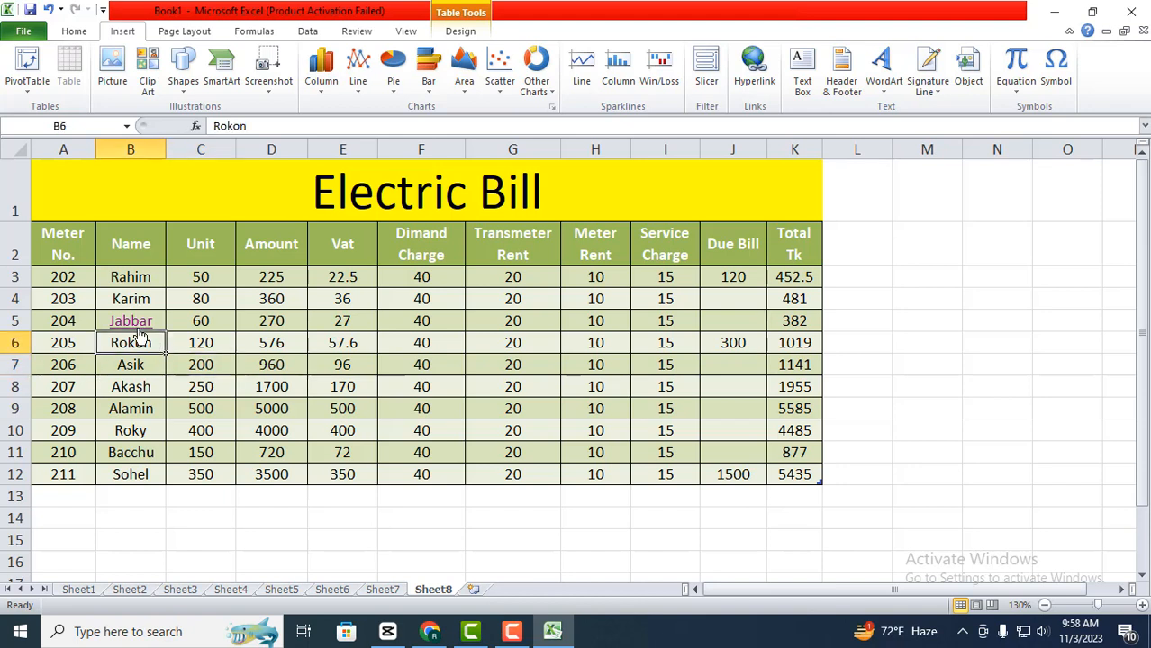
left_click(132, 324)
right_click(133, 324)
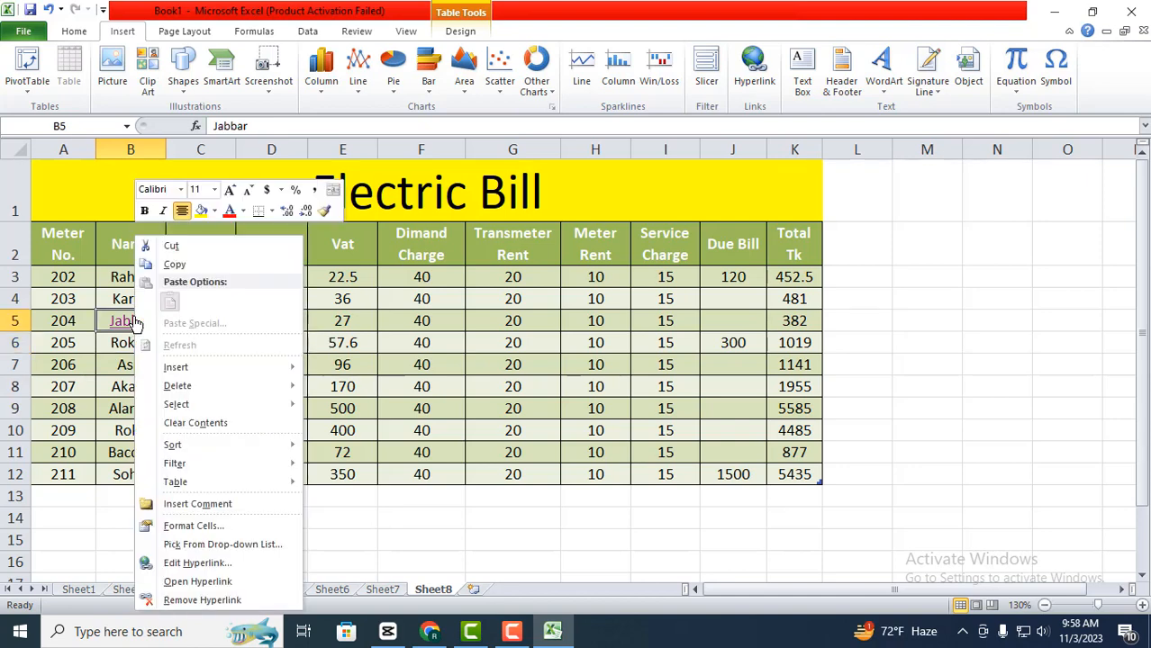
left_click(188, 601)
left_click(204, 367)
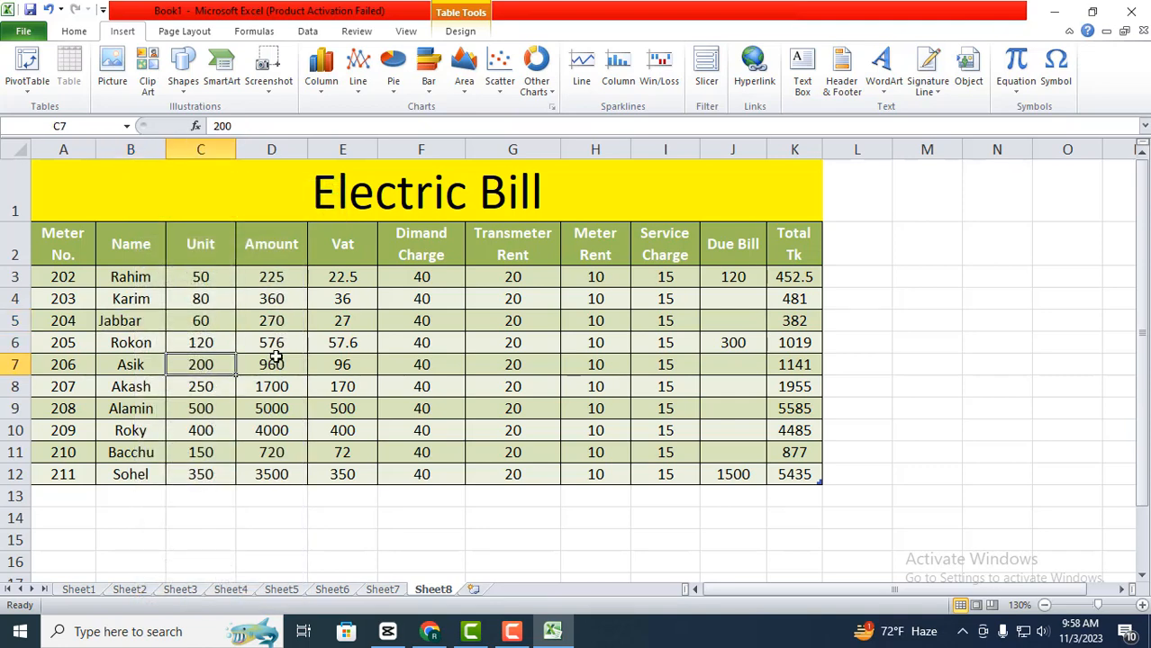
left_click(399, 343)
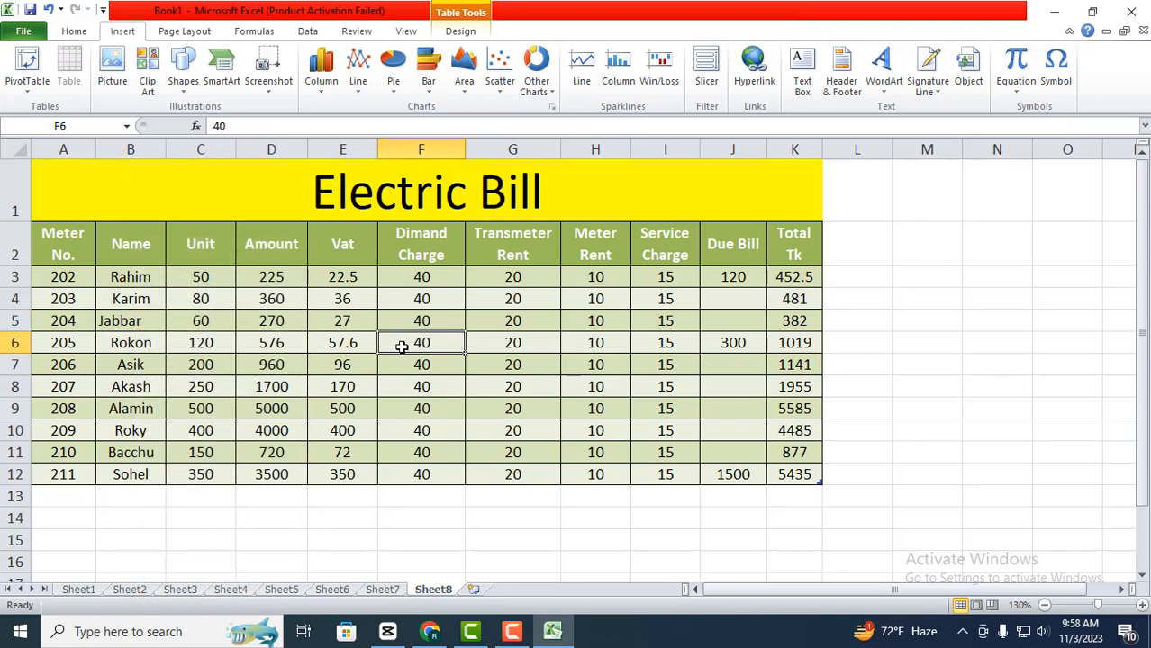
- Insert an empty text box to the right of the table, at cell L7
left_click(804, 70)
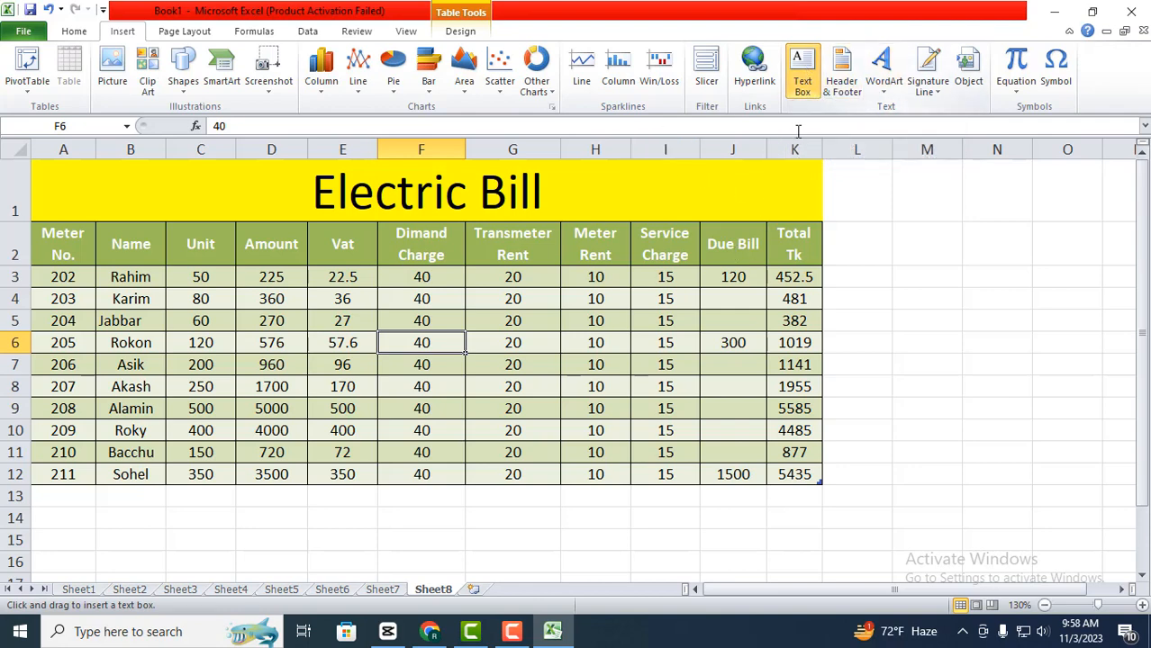
left_click(883, 366)
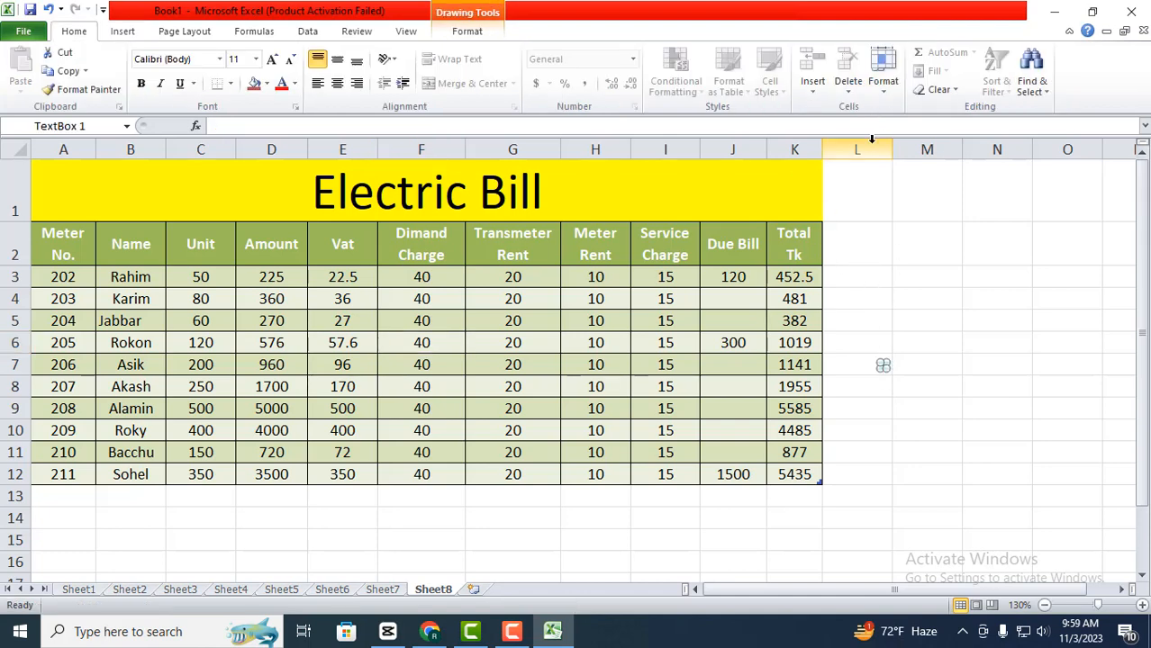
left_click(834, 248)
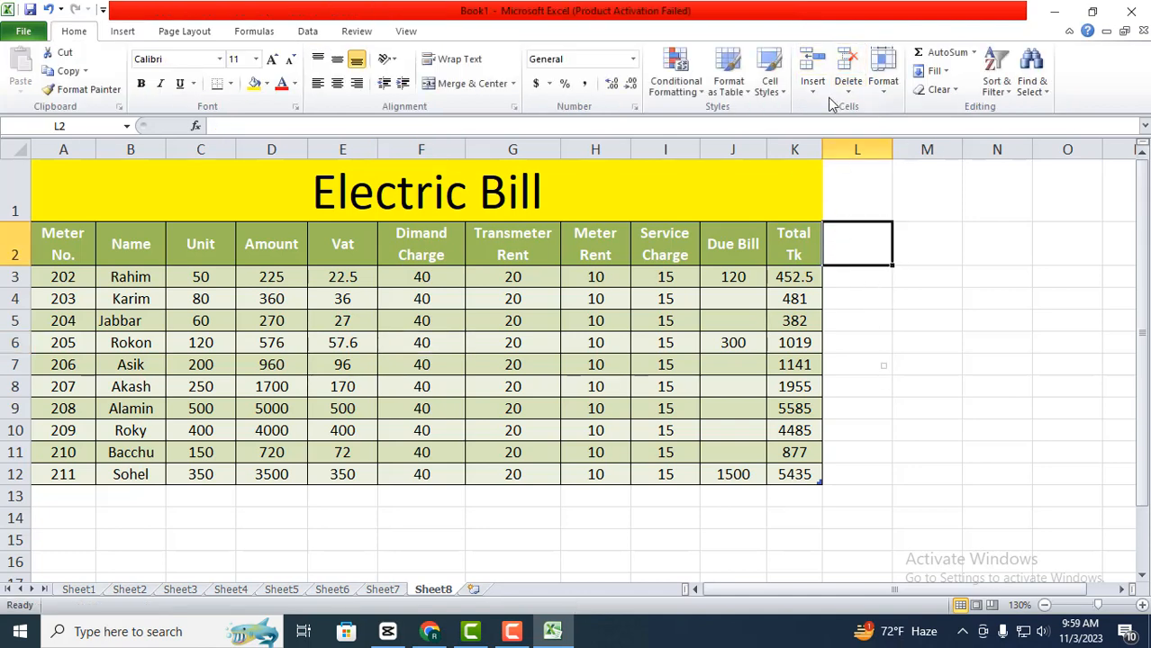
- Insert WordArt in the first gallery style with the text "lkdksjfksd fsd dfsdifj"
left_click(124, 33)
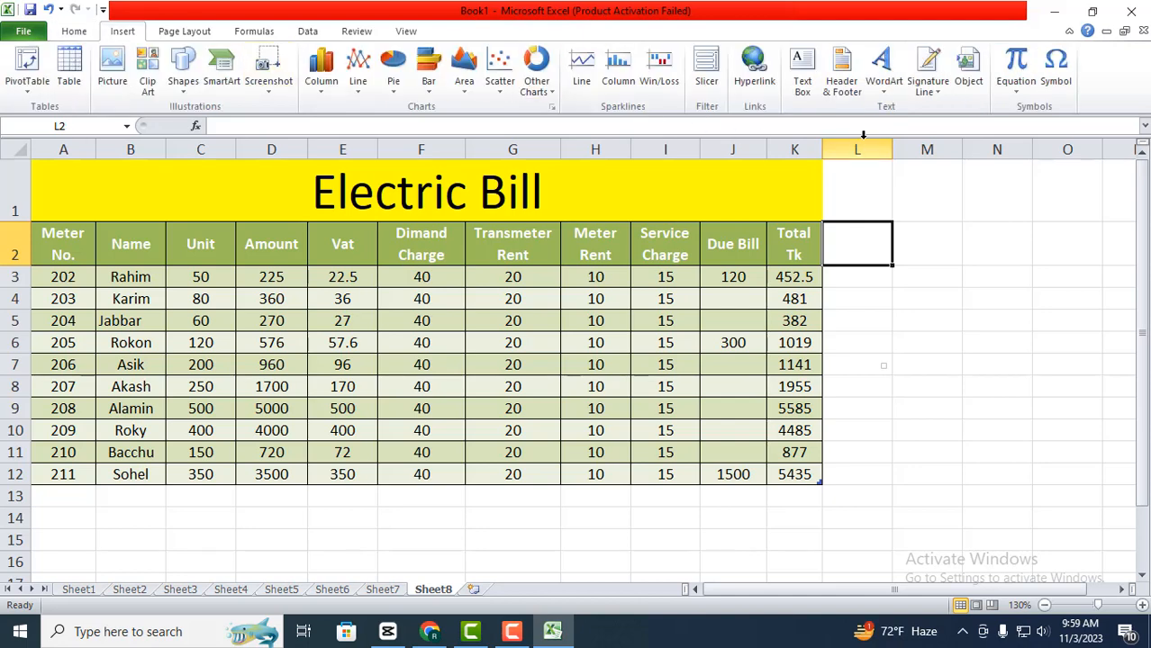
left_click(884, 87)
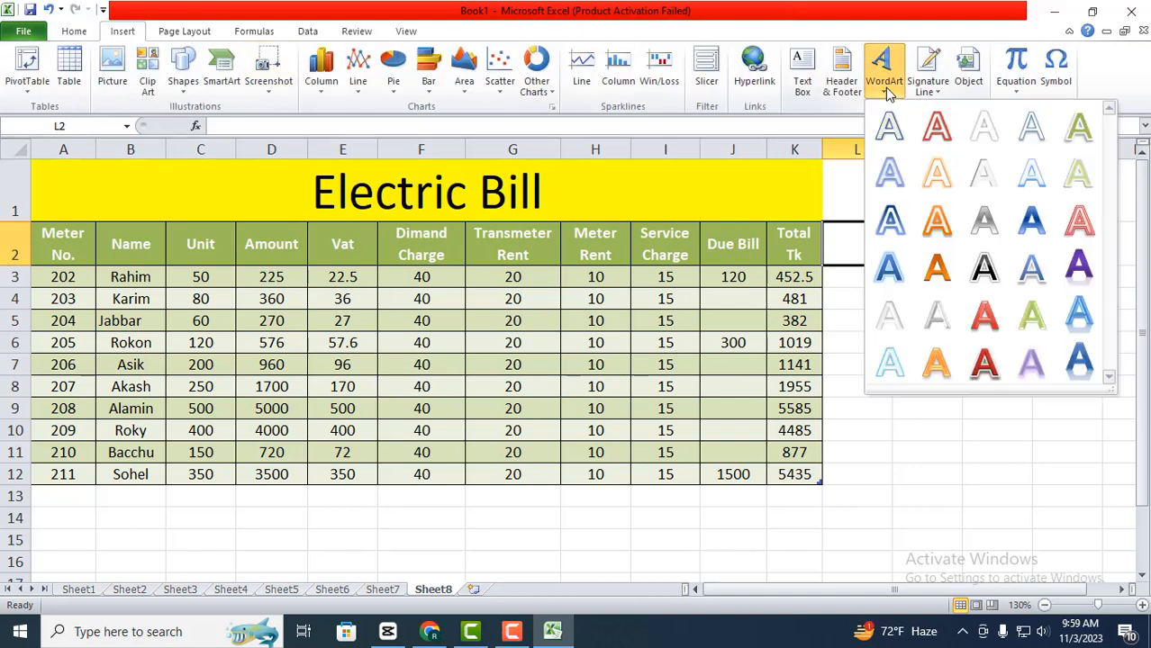
left_click(890, 128)
type("lkd")
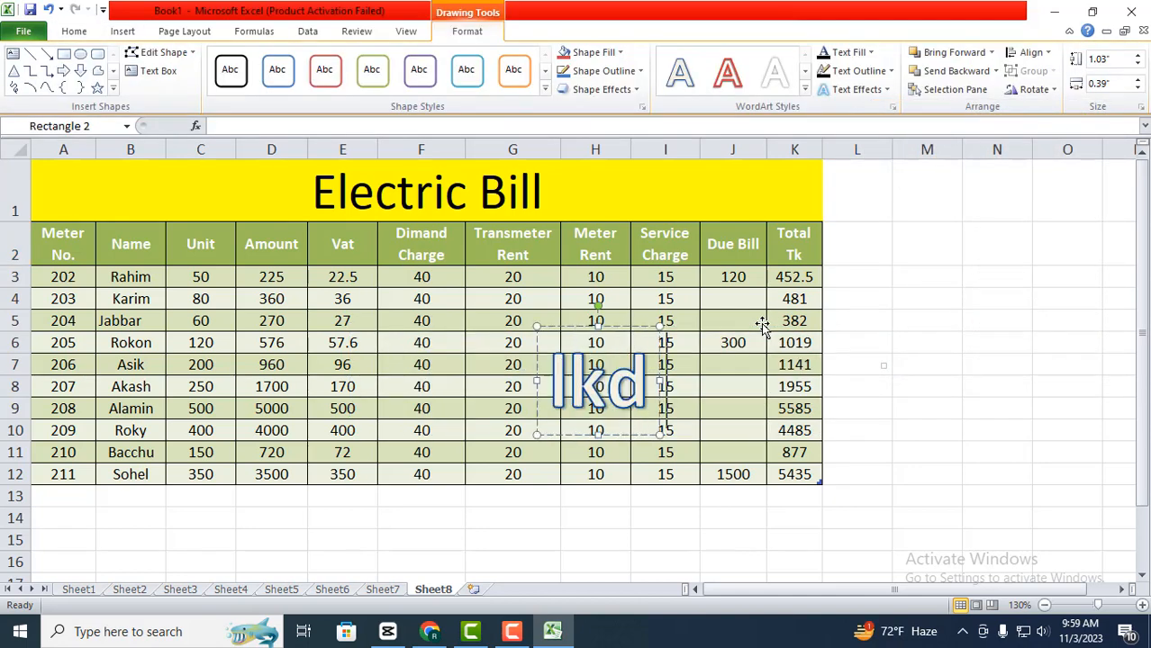
type("ksjfksd fsd dfsdifj")
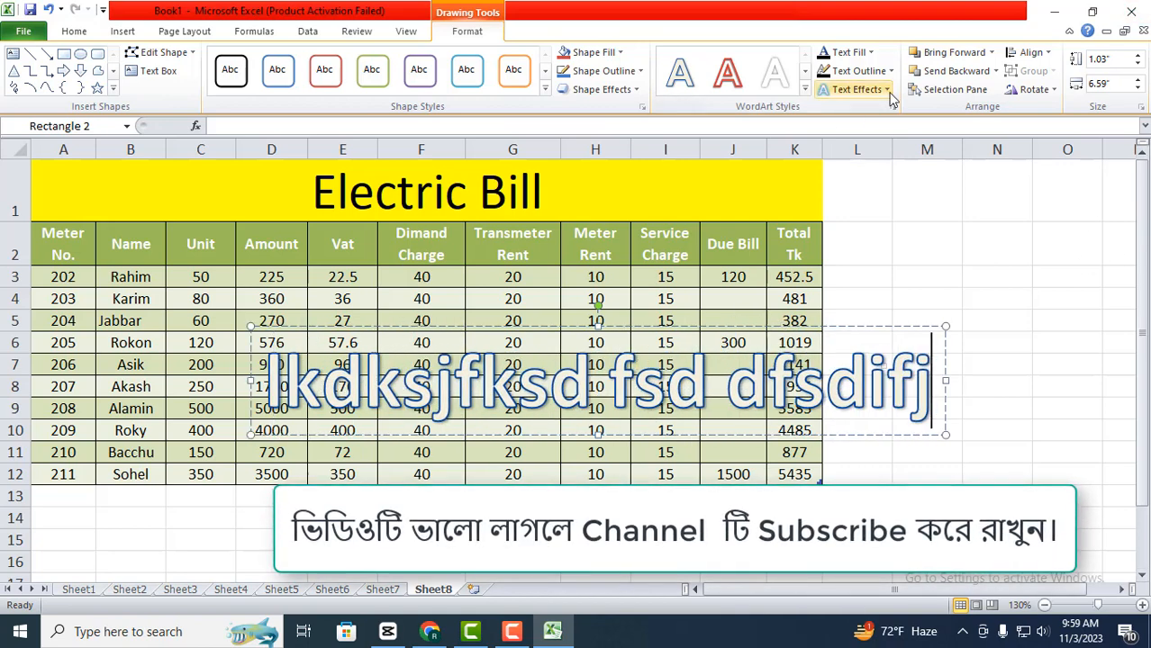
- Apply the first Follow Path transform, an upward arch, to the WordArt and resize it to about 3.39" high by 5.29" wide
left_click(856, 89)
mouse_move(886, 316)
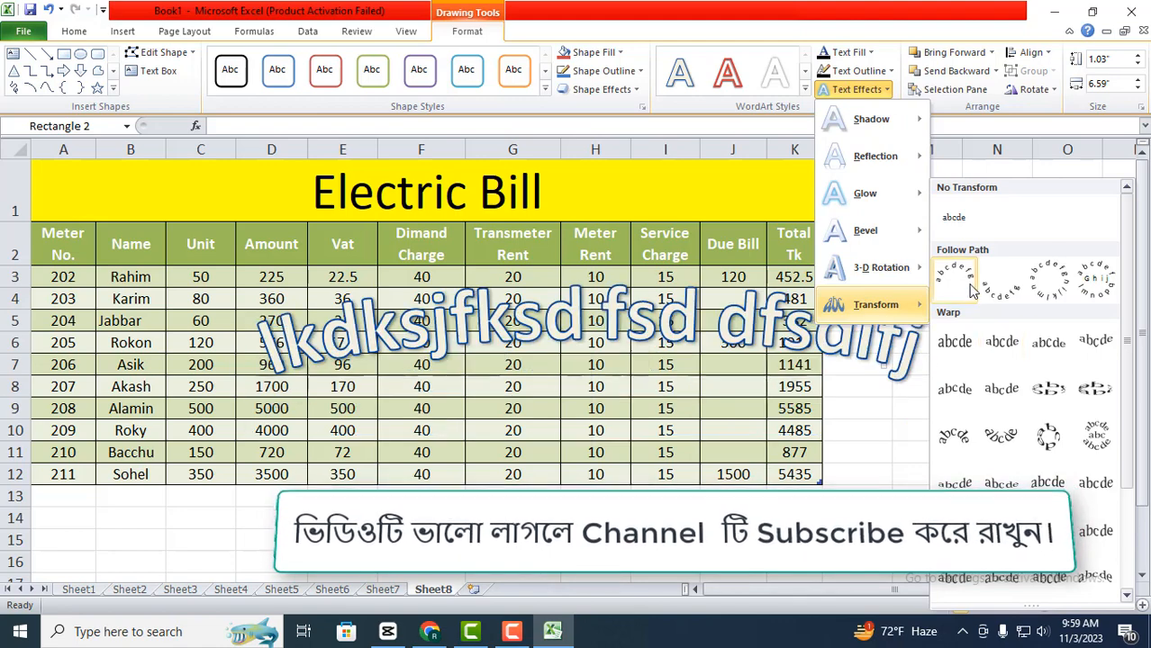
left_click(955, 284)
left_click_drag(251, 435, 388, 621)
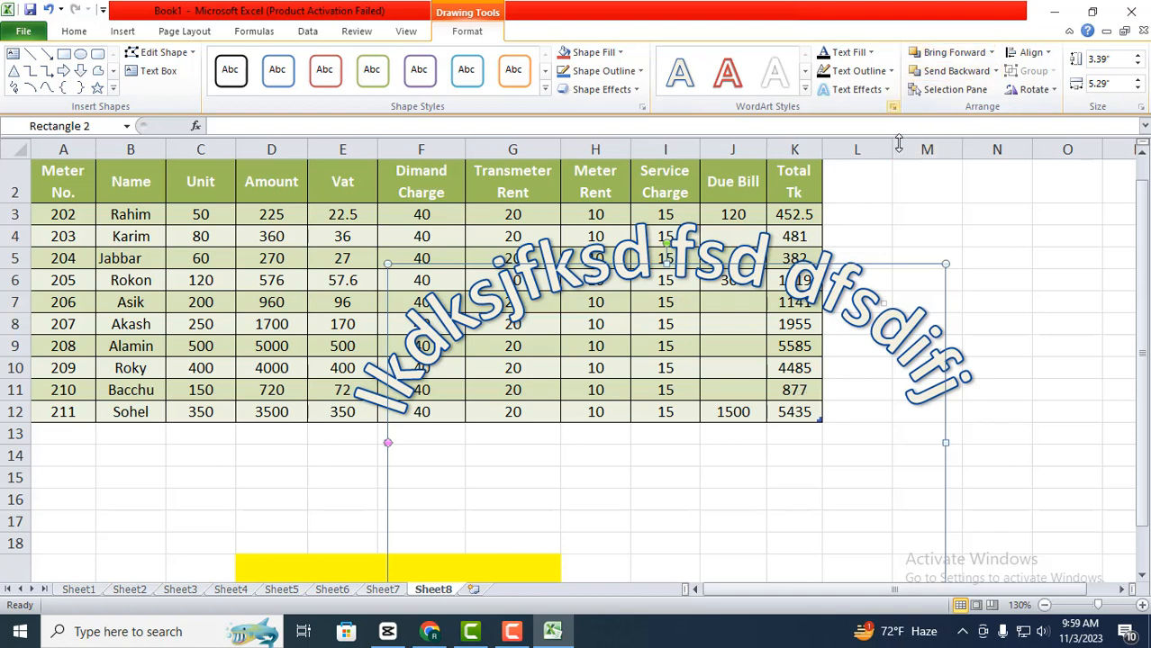
- Delete the arched WordArt from the sheet
key("Delete")
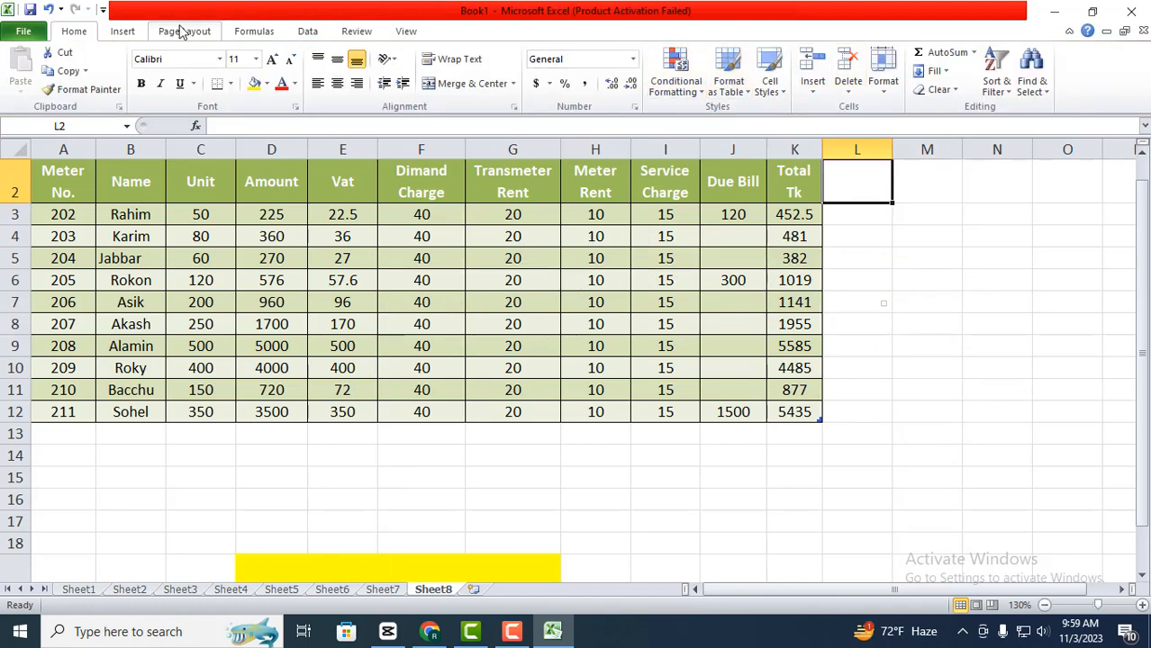
- Embed a new Microsoft Word Document object and move it over rows 9 and 10 of the table
left_click(119, 33)
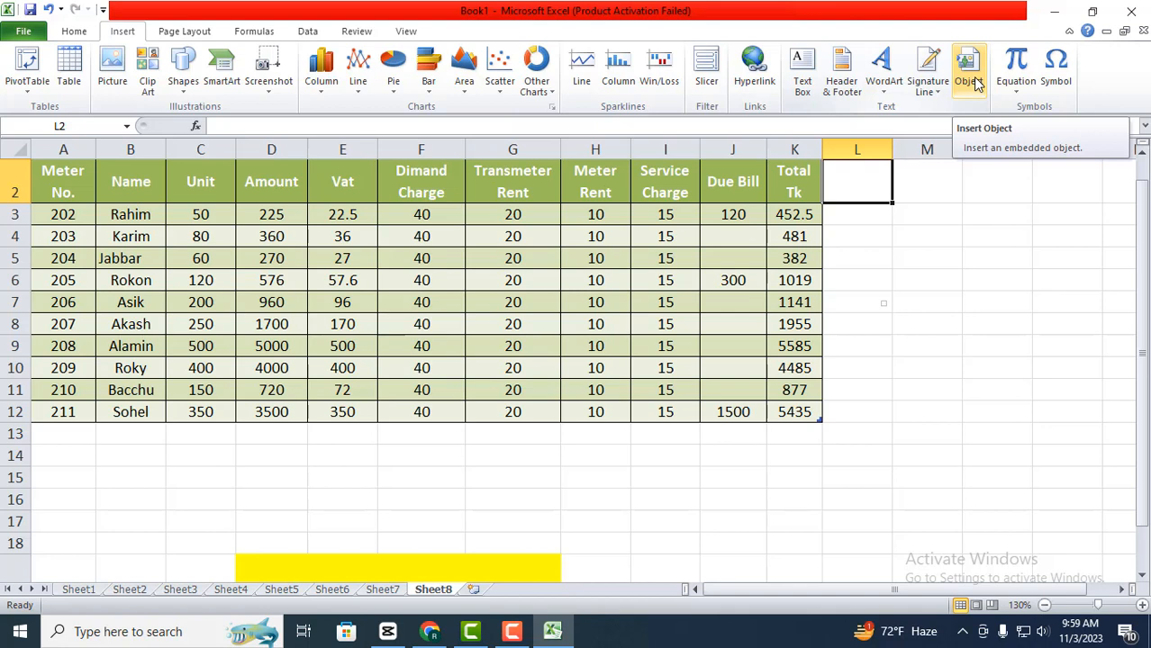
left_click(969, 88)
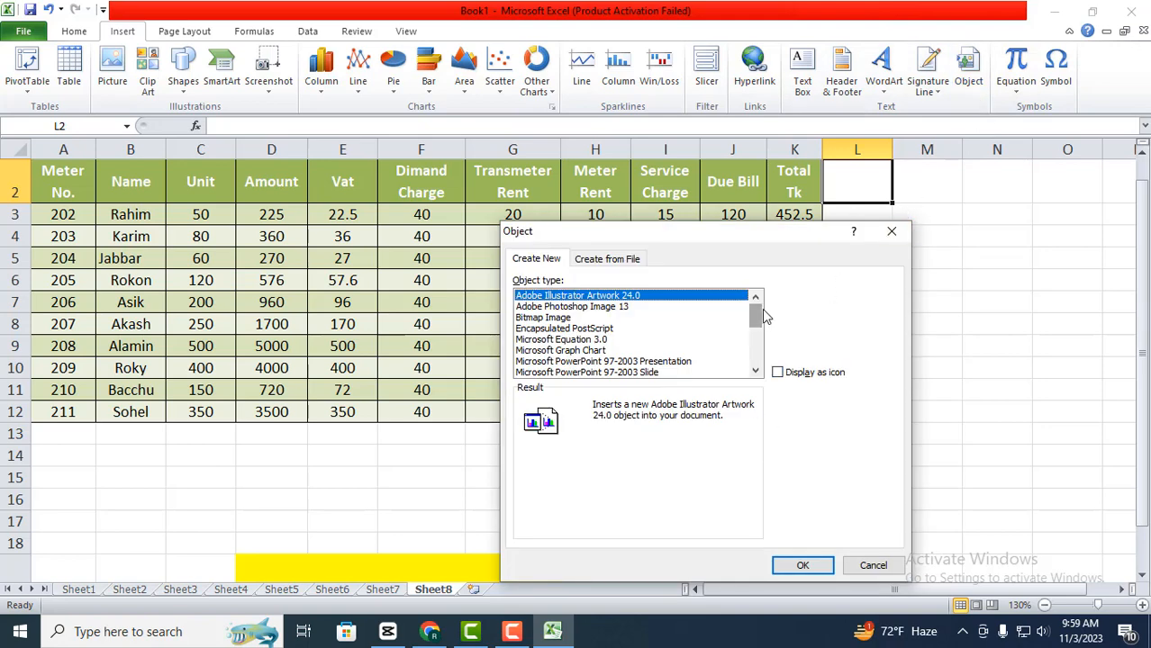
left_click_drag(766, 317, 764, 344)
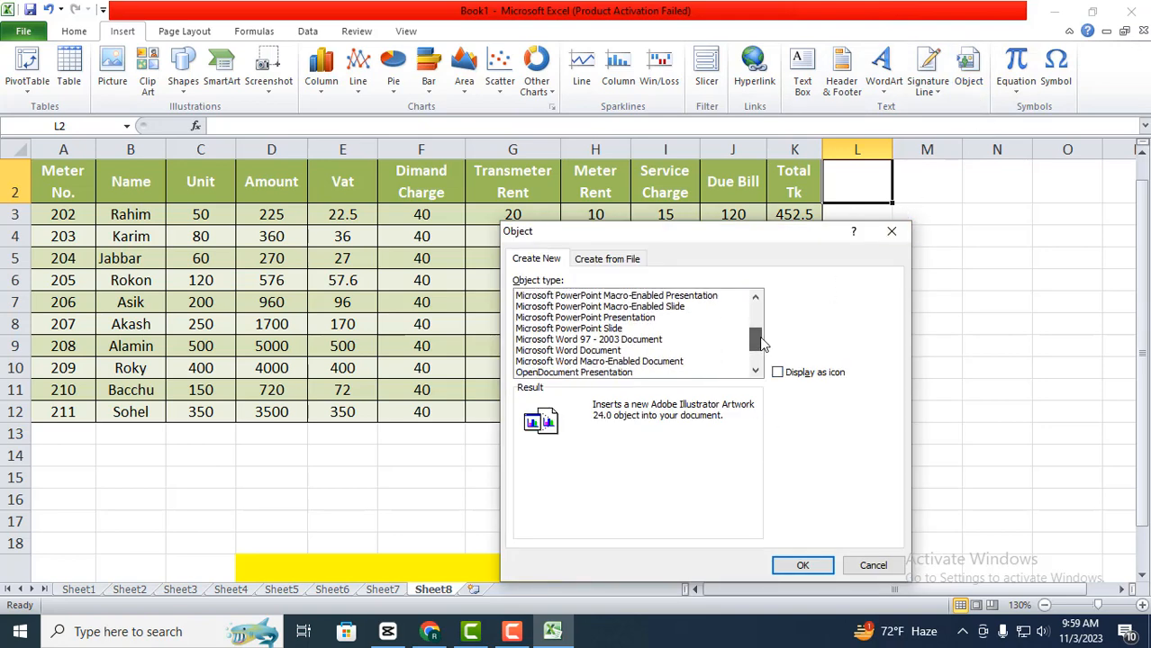
left_click(557, 353)
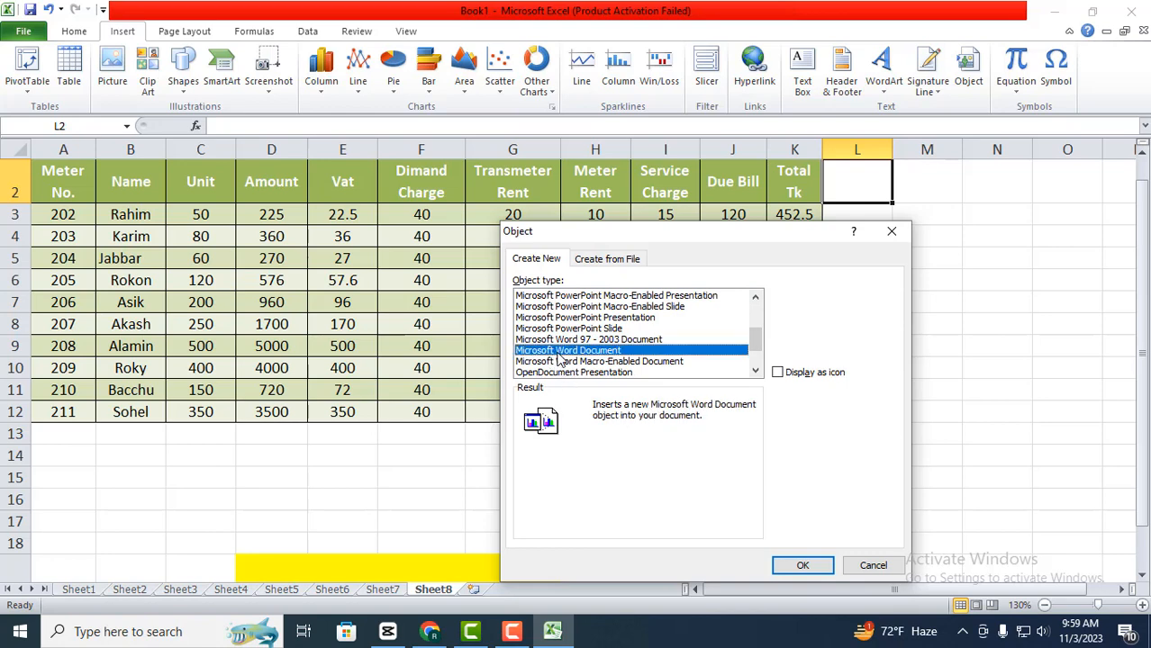
left_click(801, 568)
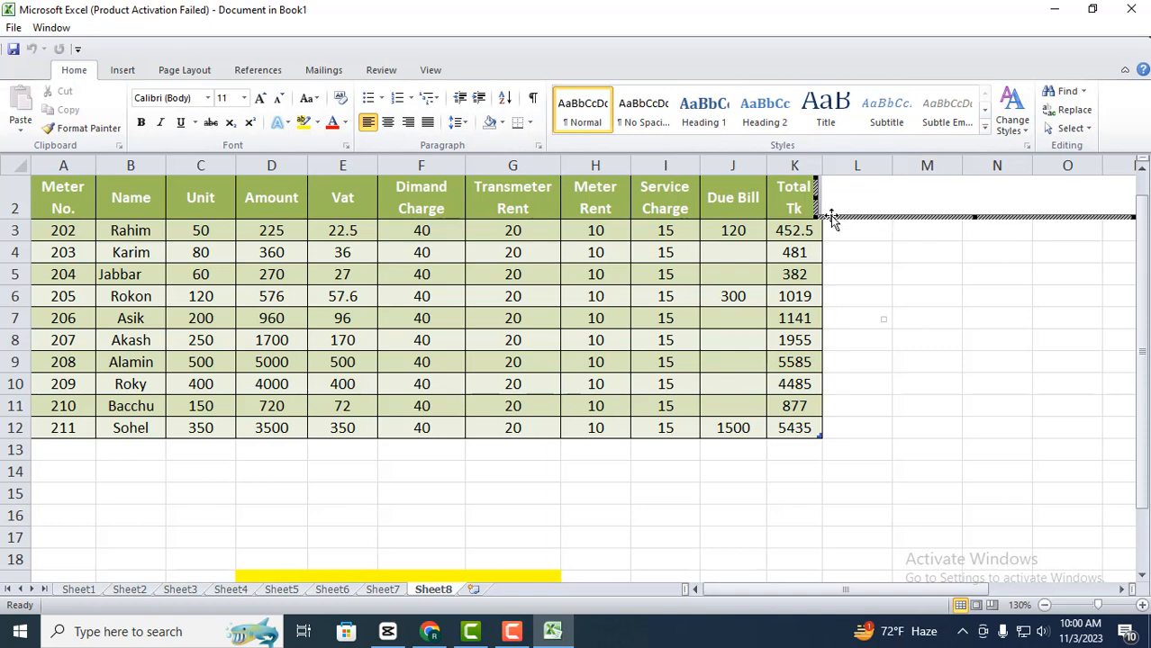
mouse_move(827, 222)
left_mouse_down()
mouse_move(617, 328)
mouse_move(311, 398)
mouse_move(263, 395)
mouse_move(351, 389)
left_mouse_up()
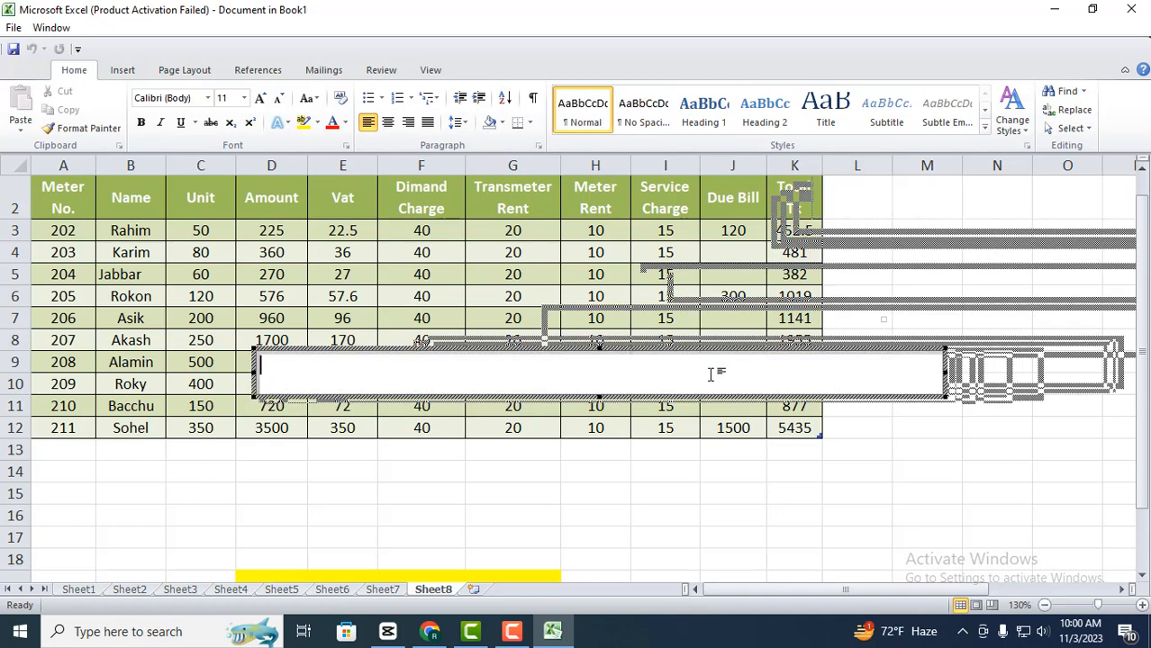
- Enter the lines "Iuhuihi", "Jiioo" and "poko" in the embedded Word document and finish editing it
type("iuhuih")
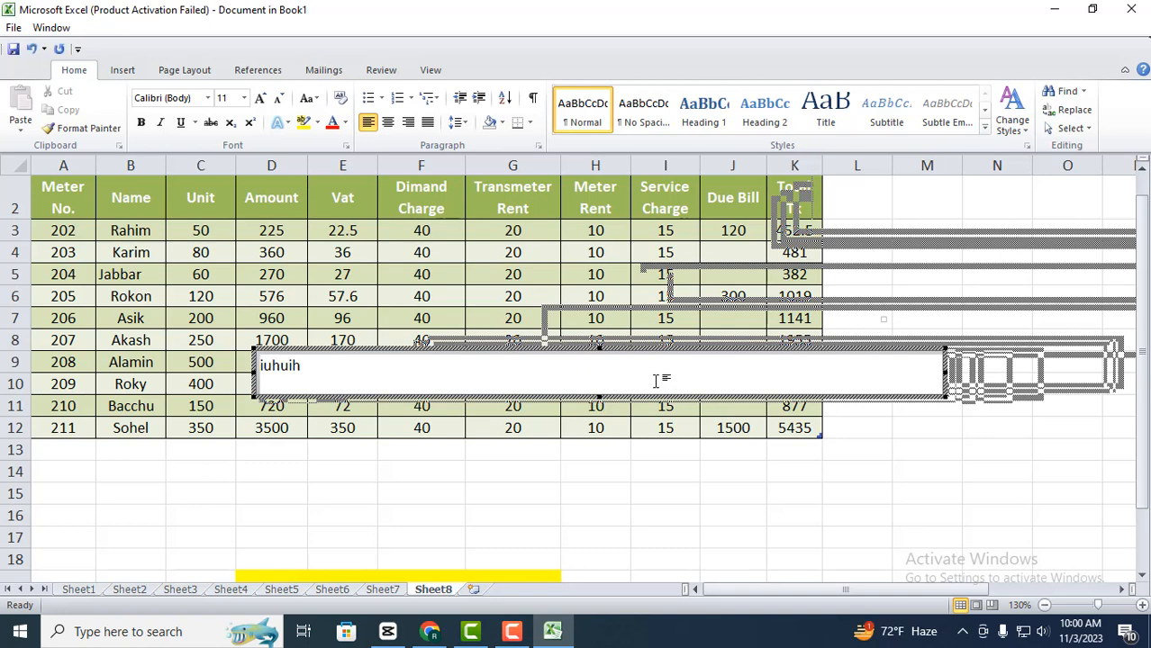
key("BackSpace")
key("BackSpace")
key("BackSpace")
key("BackSpace")
key("BackSpace")
key("BackSpace")
key("BackSpace")
key("BackSpace")
key("BackSpace")
key("BackSpace")
key("BackSpace")
key("BackSpace")
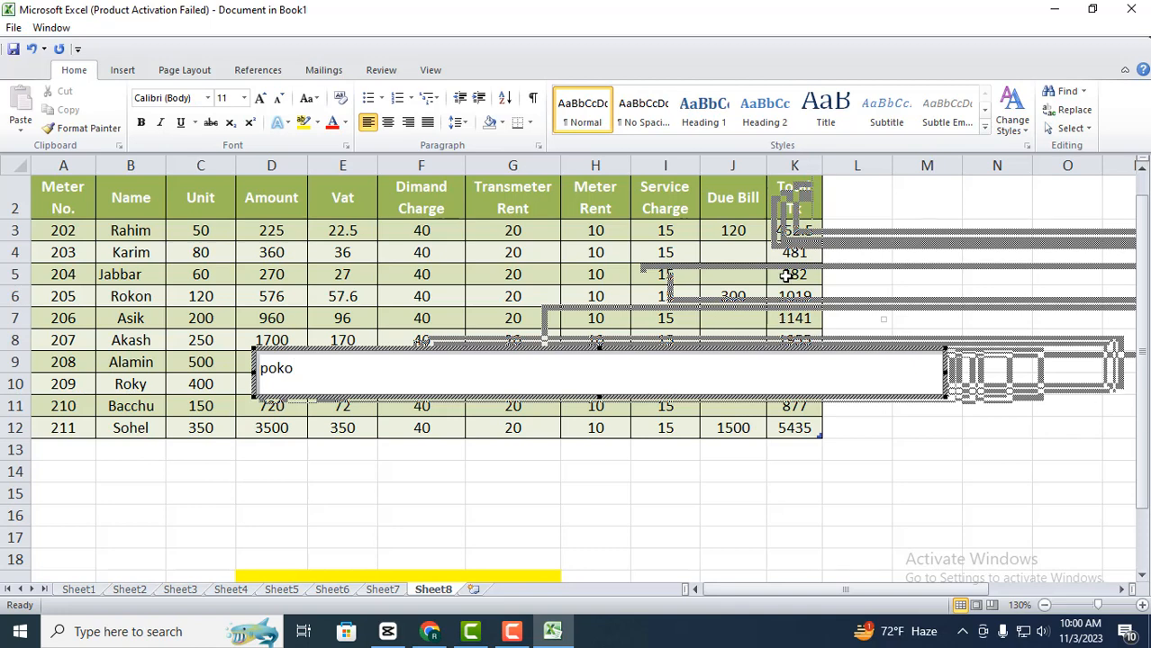
left_click(976, 406)
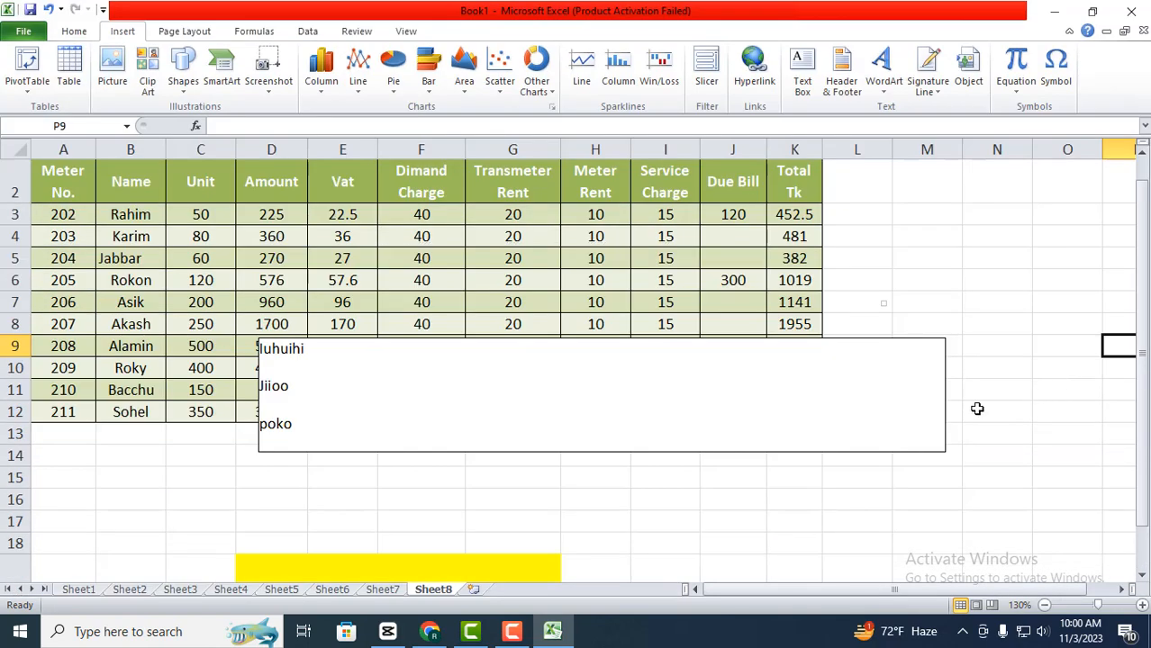
- Enlarge the embedded Word document object by stretching its bottom, top and left edges to cover most of the table
left_click(732, 414)
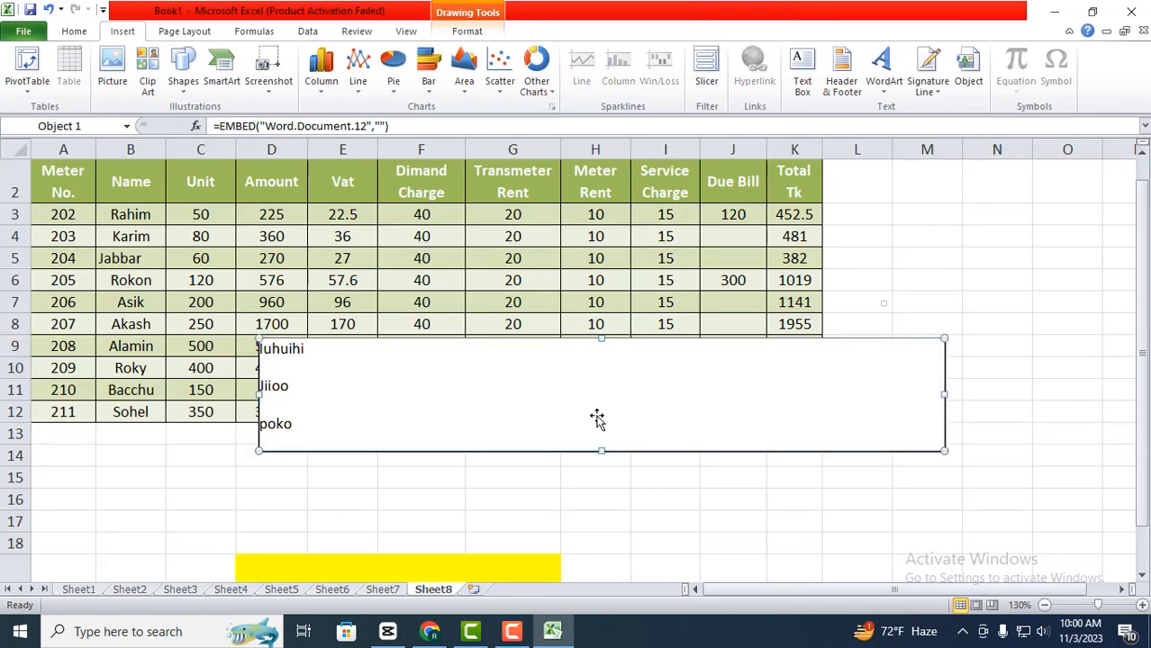
left_click_drag(601, 450, 595, 486)
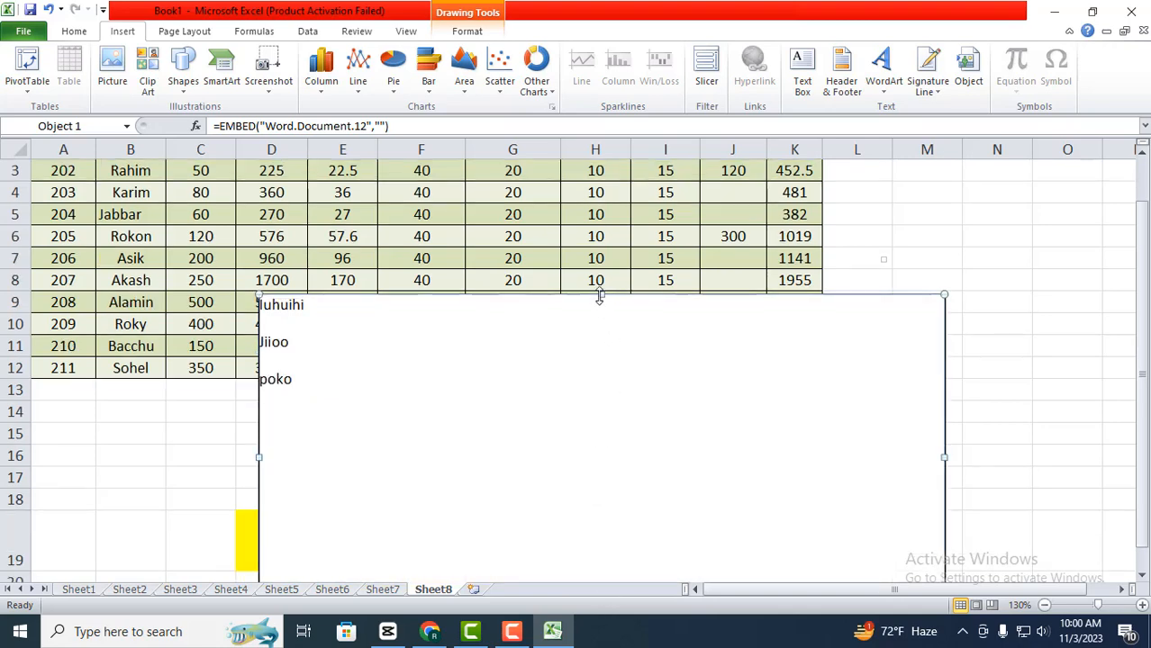
left_click_drag(601, 294, 592, 154)
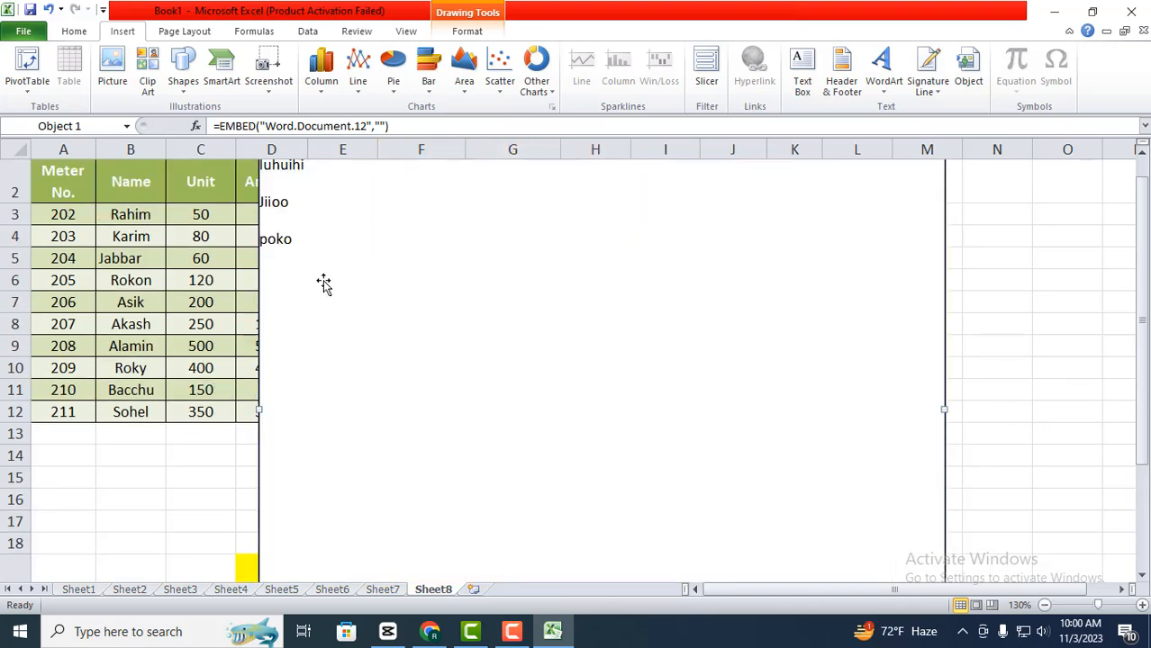
left_click_drag(259, 411, 102, 397)
scroll(378, 354, "up", 1)
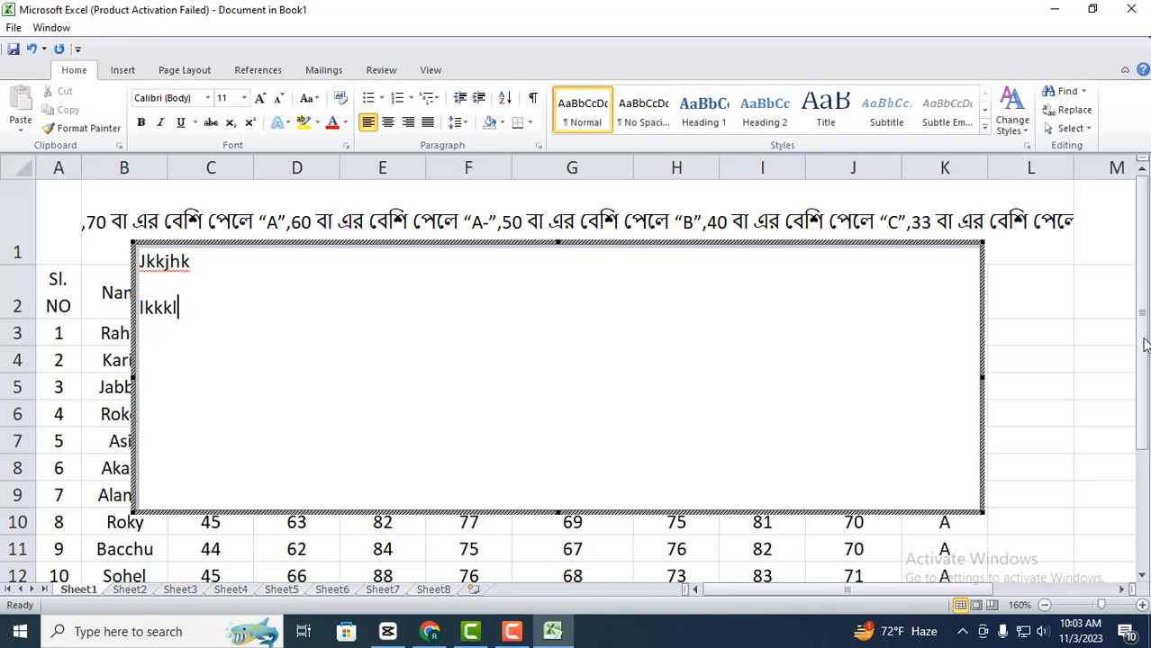
- Reopen the embedded Word document on Sheet1, erase all of its text and finish editing it
left_click(1045, 295)
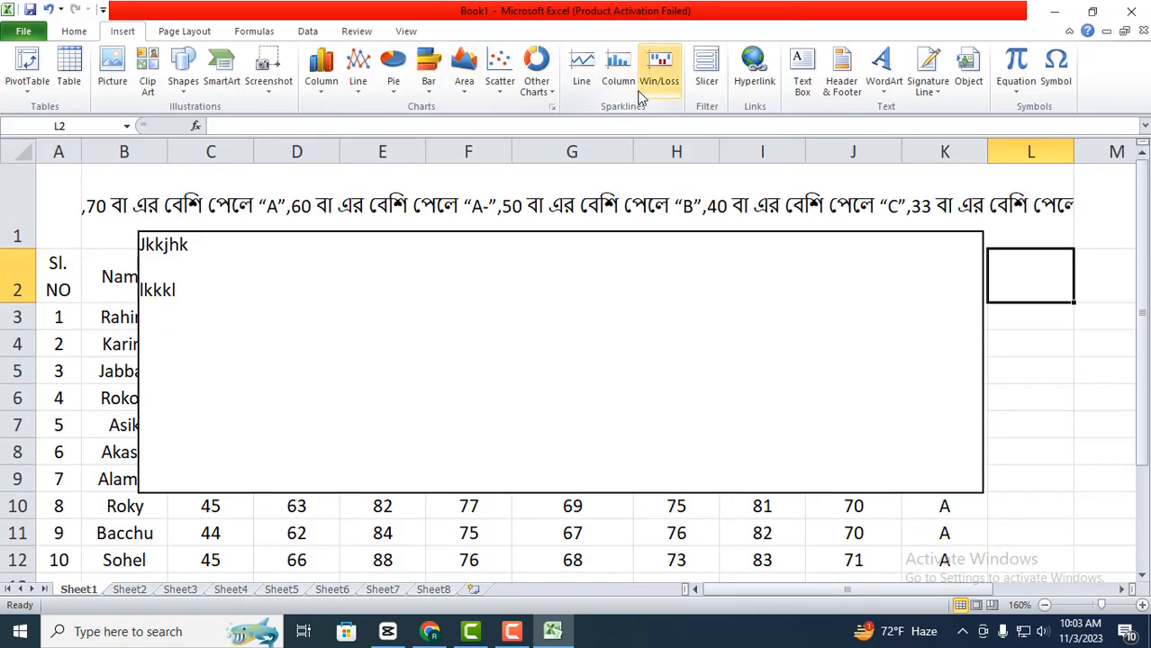
double_click(304, 345)
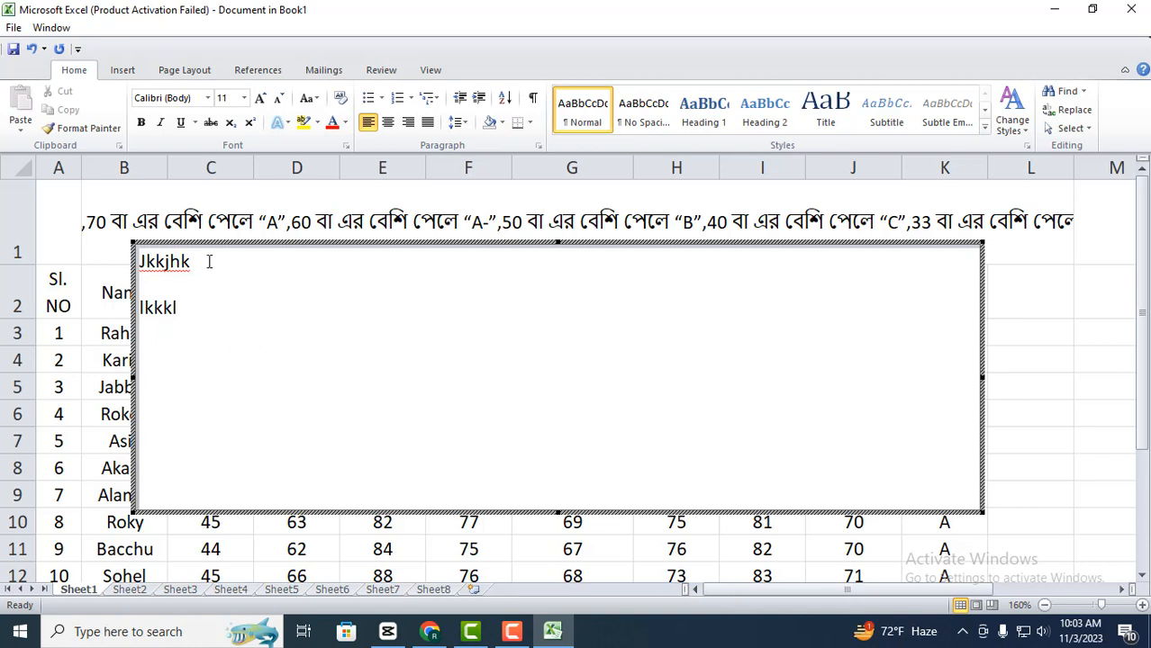
key("BackSpace")
key("BackSpace")
key("BackSpace")
key("BackSpace")
key("BackSpace")
key("BackSpace")
key("BackSpace")
key("BackSpace")
key("BackSpace")
key("BackSpace")
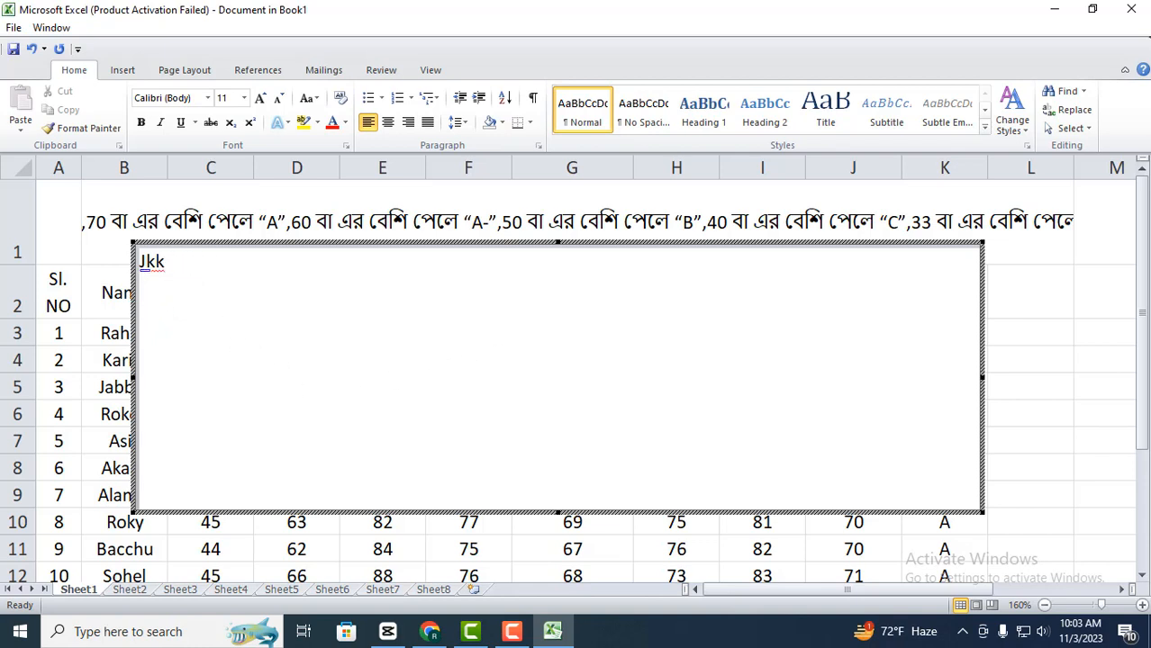
left_click(1051, 290)
- Delete the embedded Word document object covering the marks table on Sheet1
left_click(870, 276)
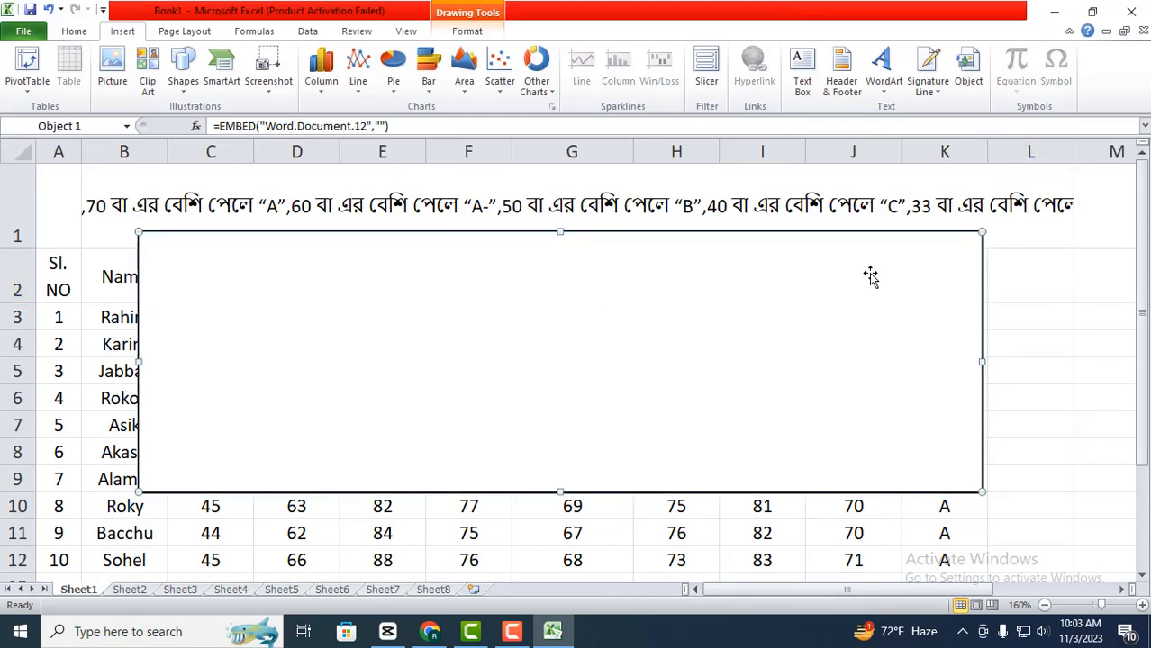
key("Delete")
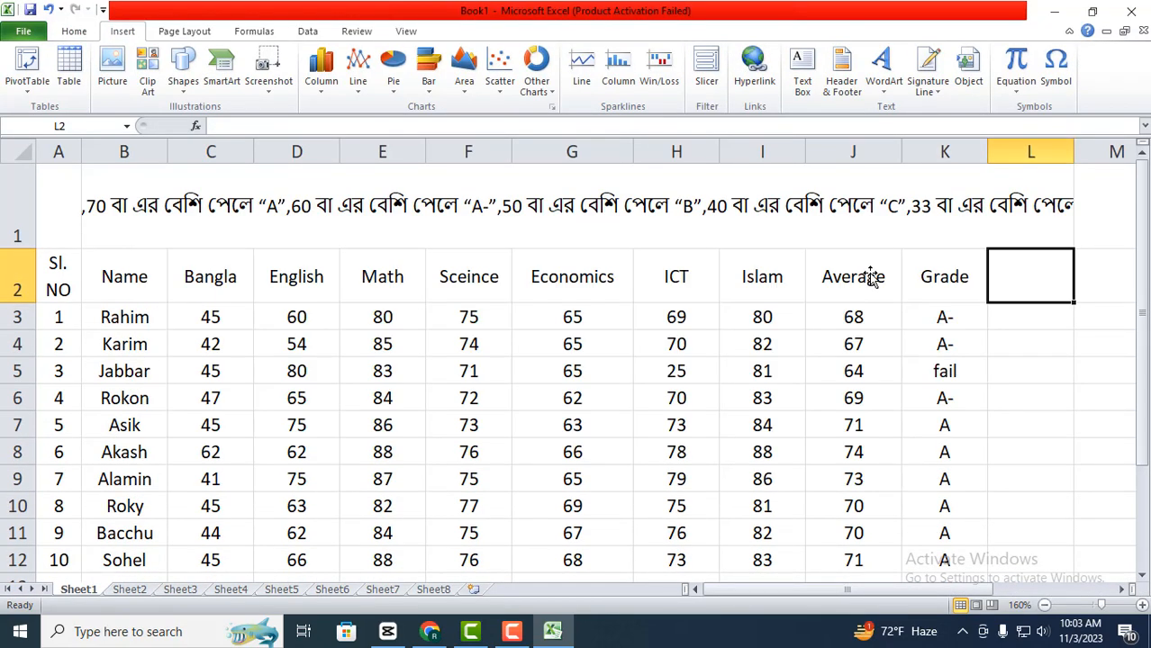